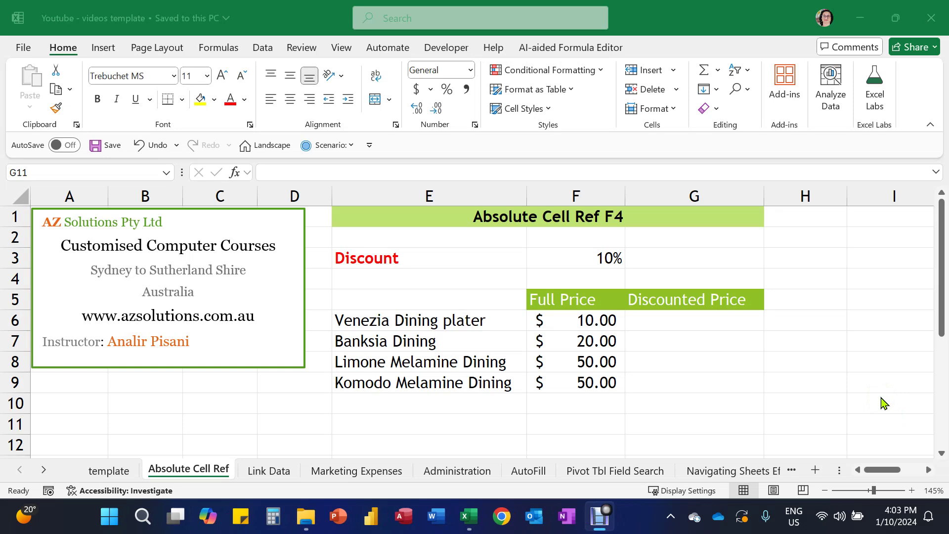
# Enter the formula =F6*F3 in G6.
pyautogui.click(692, 326)
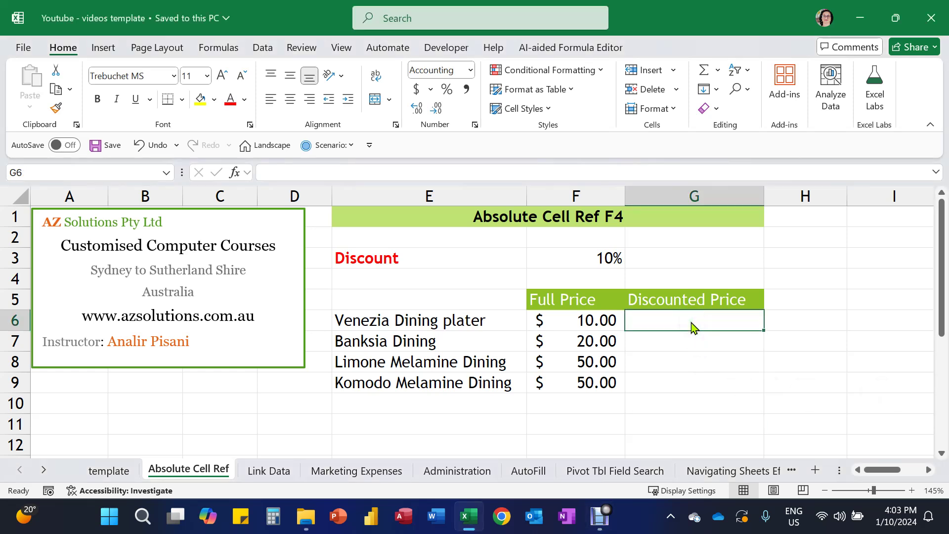
pyautogui.write('=')
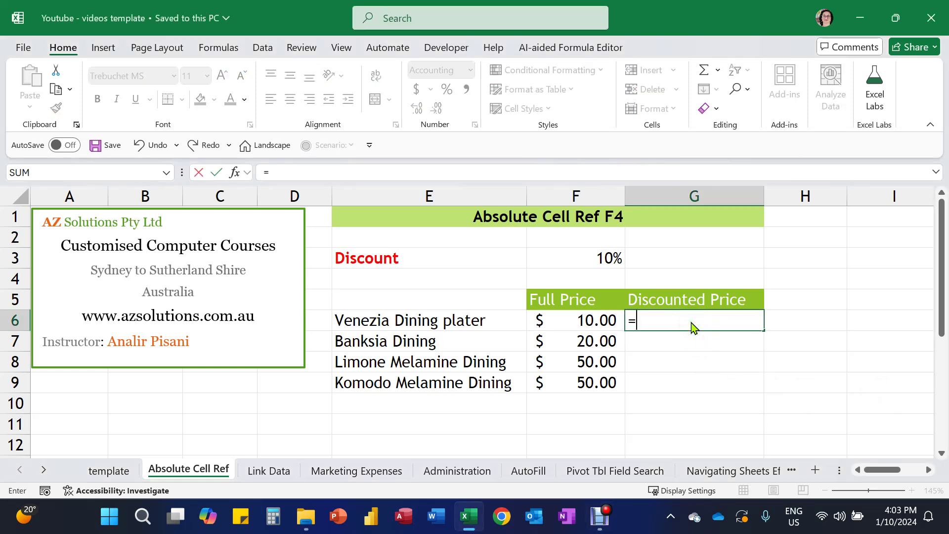
pyautogui.click(572, 321)
pyautogui.write('*')
pyautogui.click(594, 259)
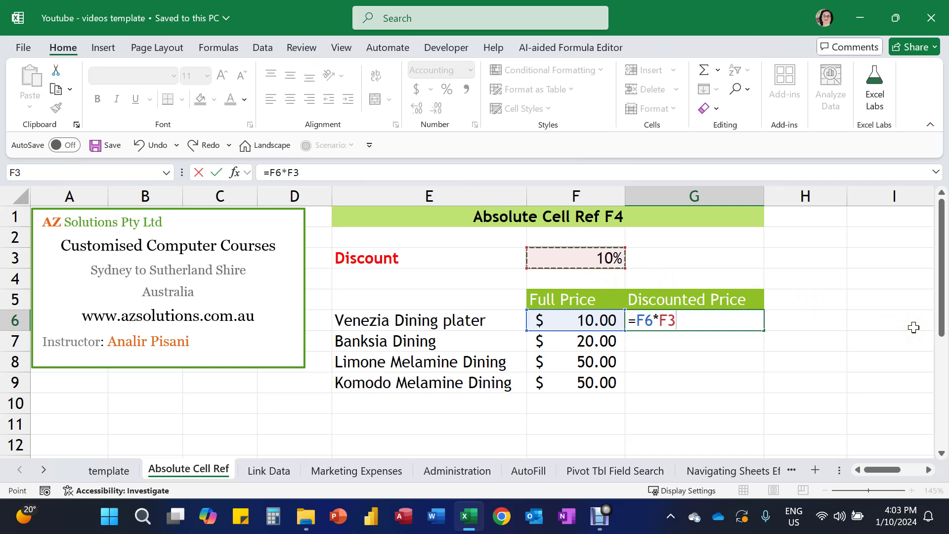
pyautogui.press('Return')
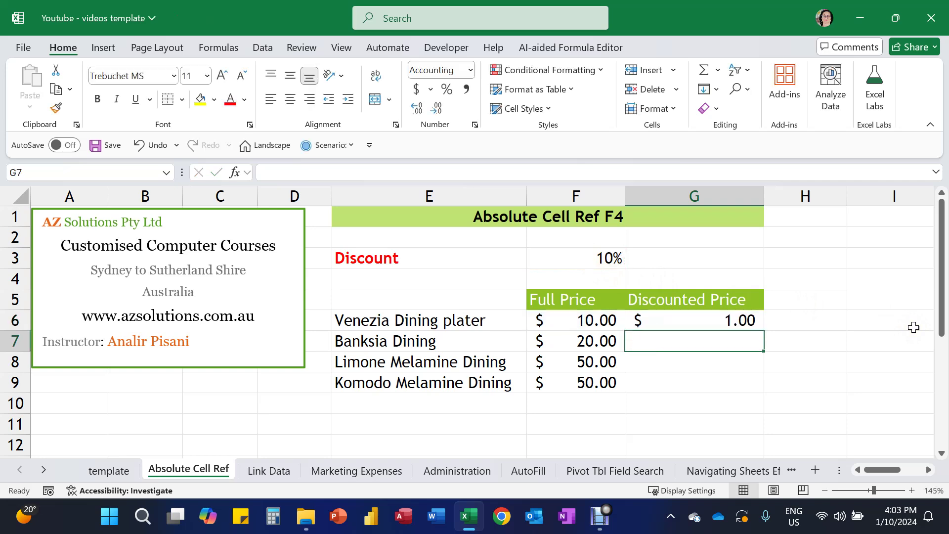
# Correct G6 to =F6-F6*F3, giving $9.00, and fill it down to G9.
pyautogui.doubleClick(731, 321)
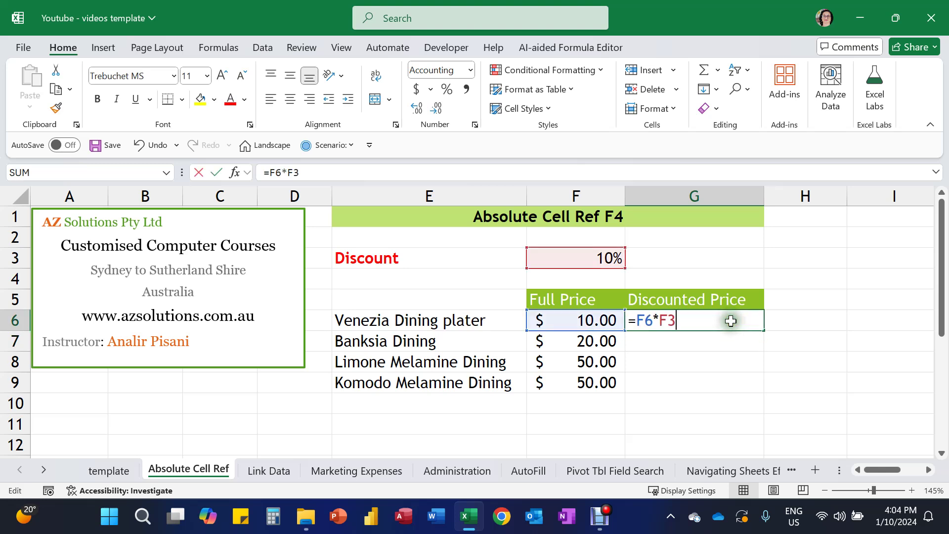
pyautogui.click(654, 319)
pyautogui.write('-')
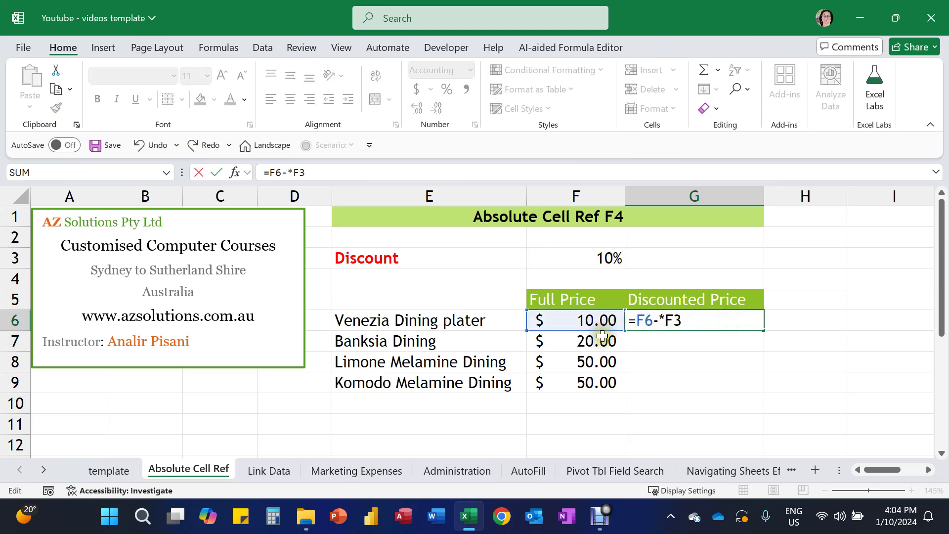
pyautogui.click(589, 320)
pyautogui.press('Return')
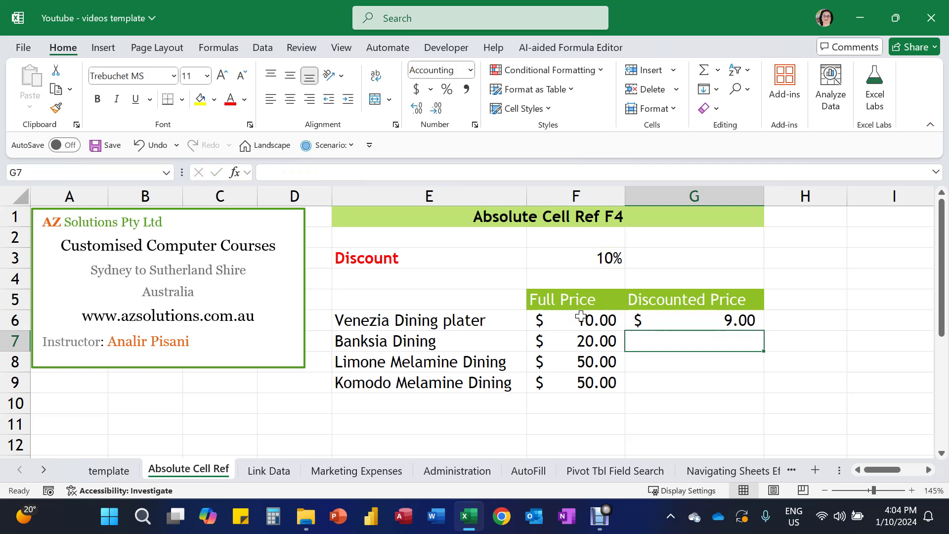
pyautogui.click(750, 320)
pyautogui.moveTo(762, 330); pyautogui.dragTo(755, 388)
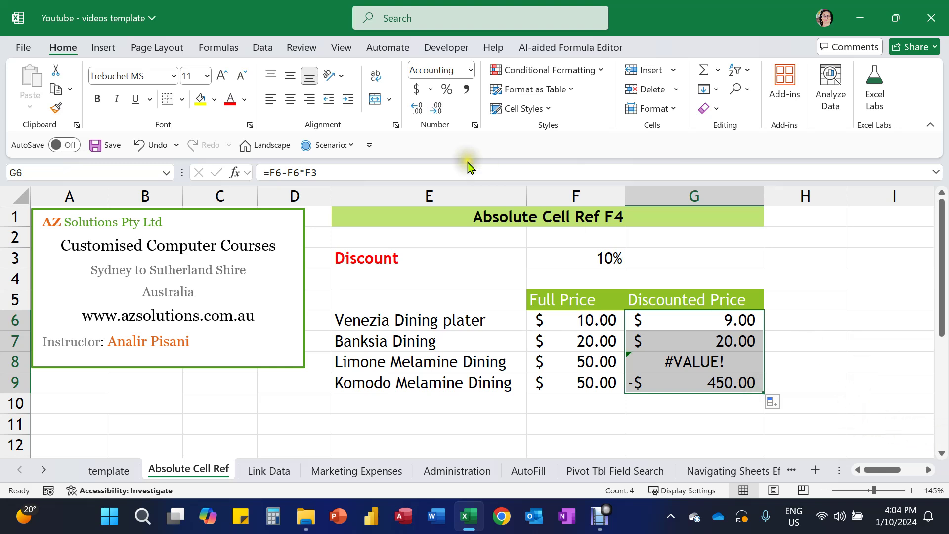
# Turn on Show Formulas and scroll right, revealing G7:G9 referencing F4, F5 and F6.
pyautogui.click(218, 47)
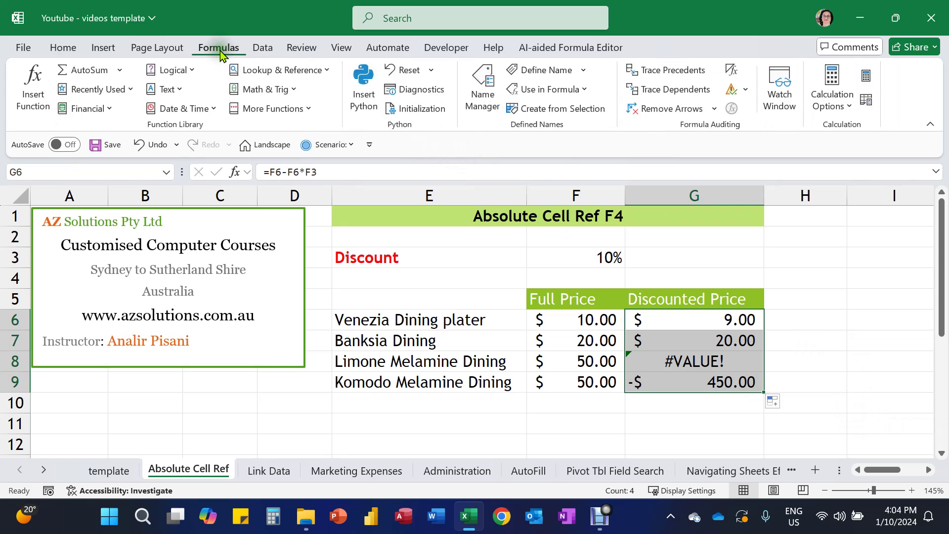
pyautogui.click(733, 72)
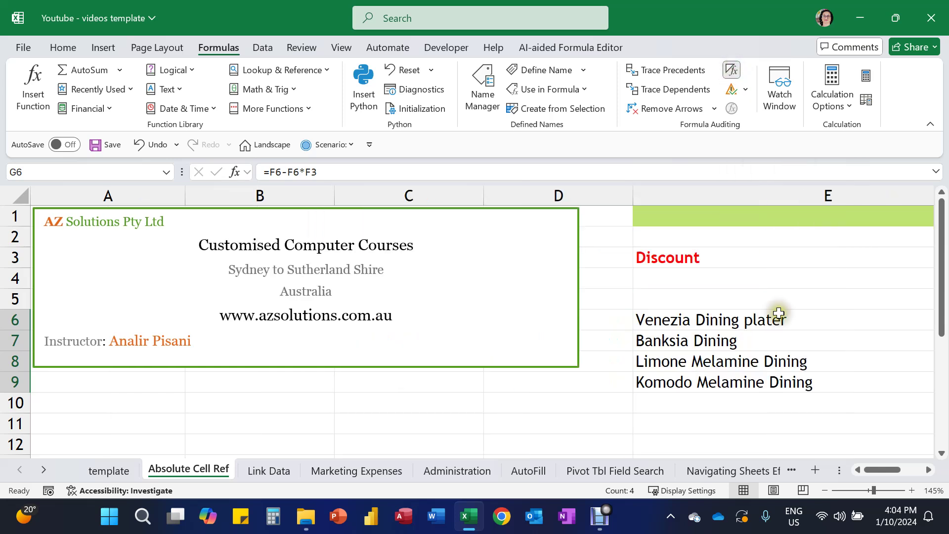
pyautogui.click(929, 470)
pyautogui.click(929, 469)
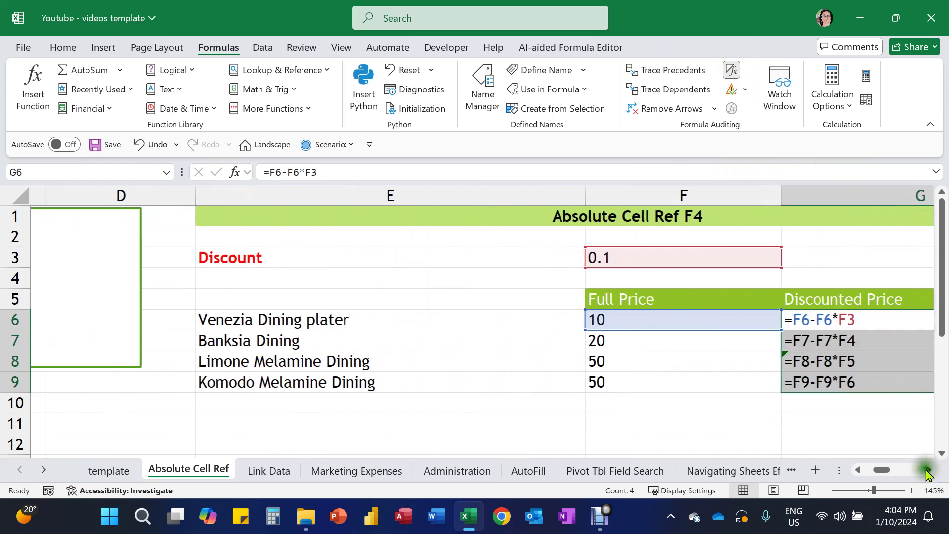
pyautogui.click(928, 469)
pyautogui.click(929, 470)
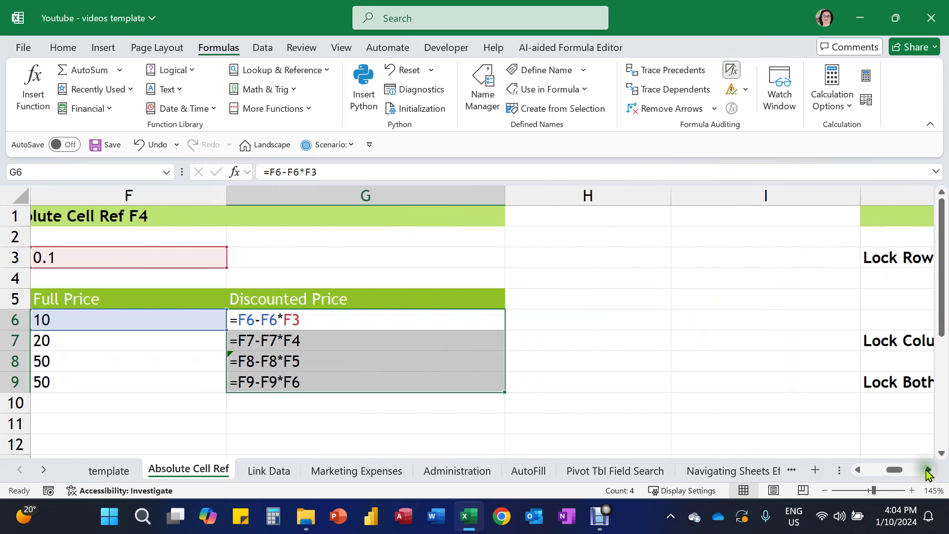
pyautogui.moveTo(894, 473); pyautogui.dragTo(893, 474)
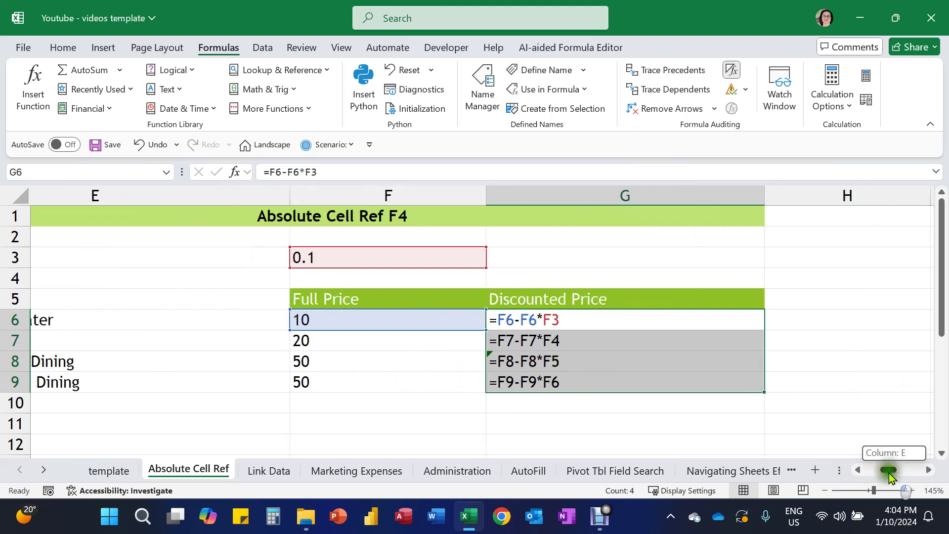
pyautogui.click(581, 322)
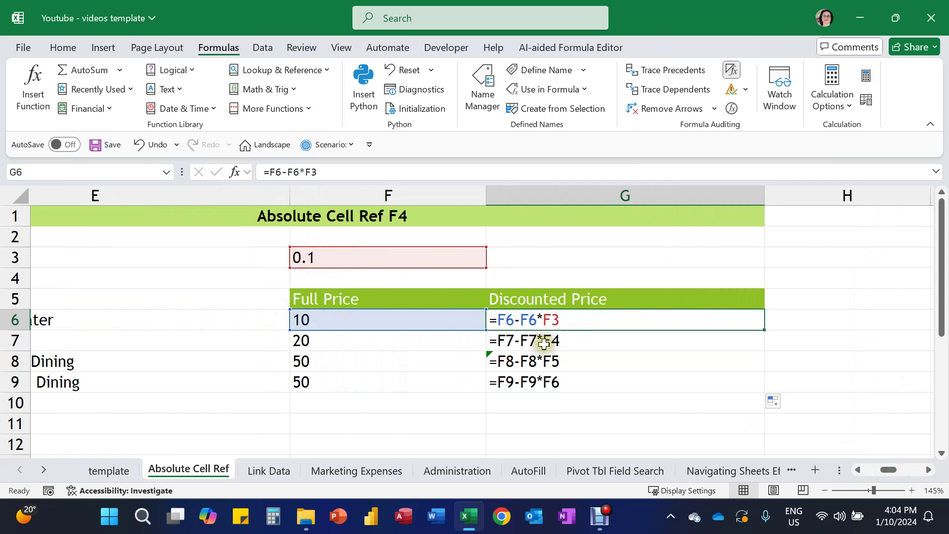
# Change G7's discount reference from F4 to F3, giving =F7-F7*F3.
pyautogui.click(603, 342)
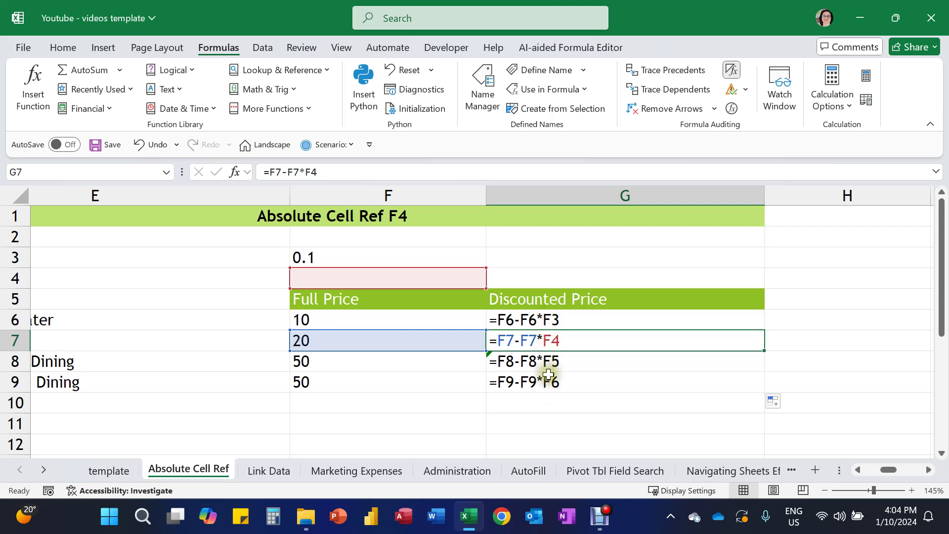
pyautogui.doubleClick(585, 341)
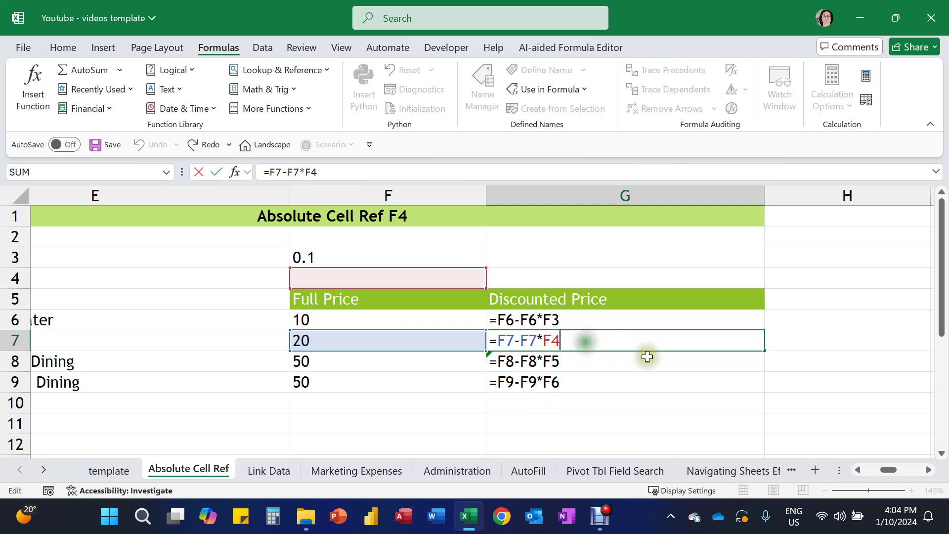
pyautogui.press('BackSpace')
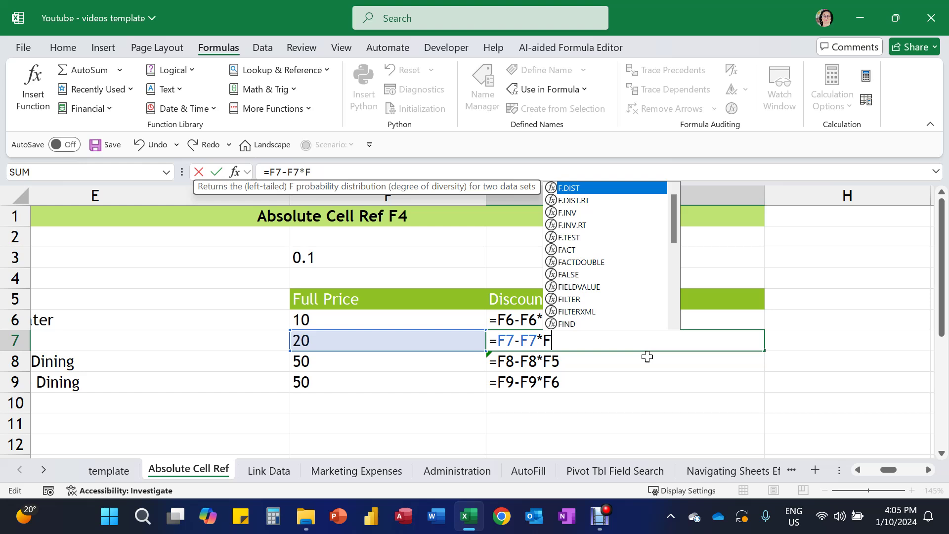
pyautogui.write('3')
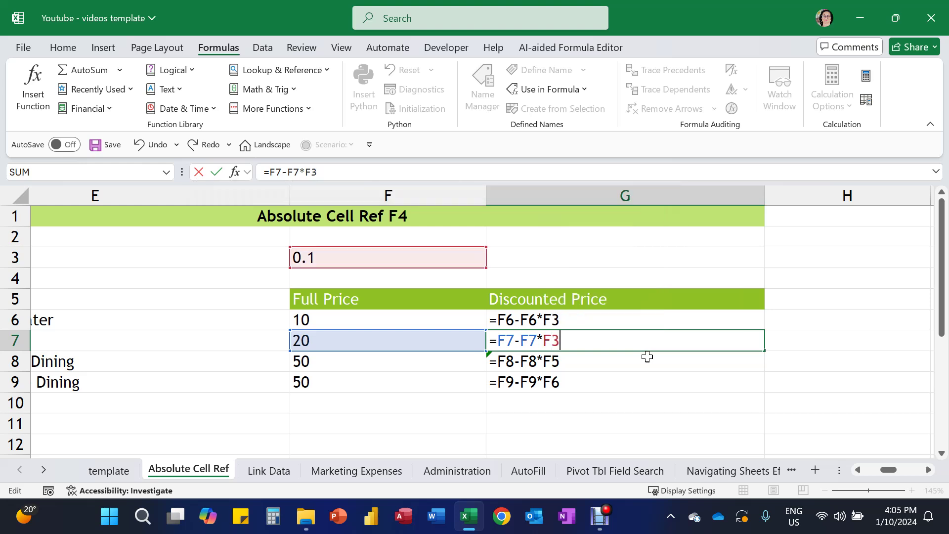
pyautogui.press('Return')
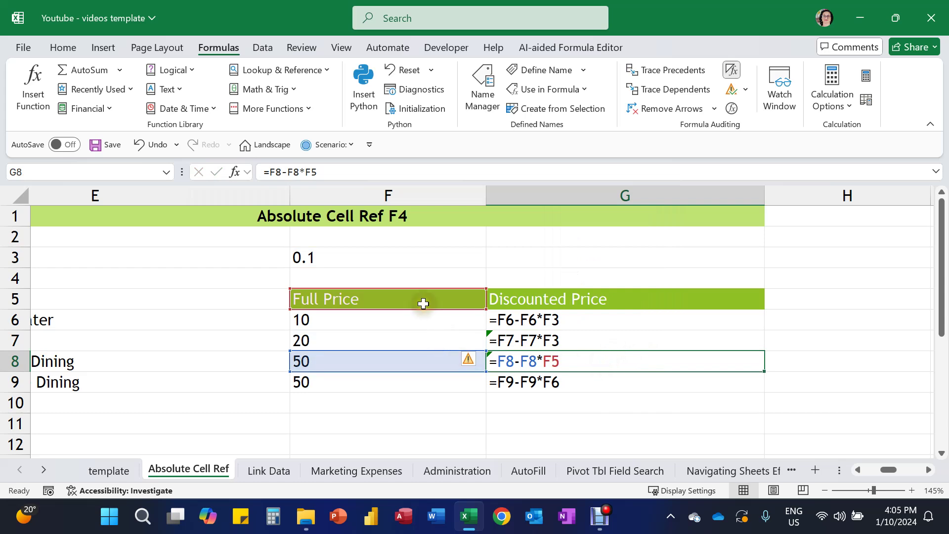
# Change G8's discount reference from F5 to F3, giving =F8-F8*F3.
pyautogui.doubleClick(574, 365)
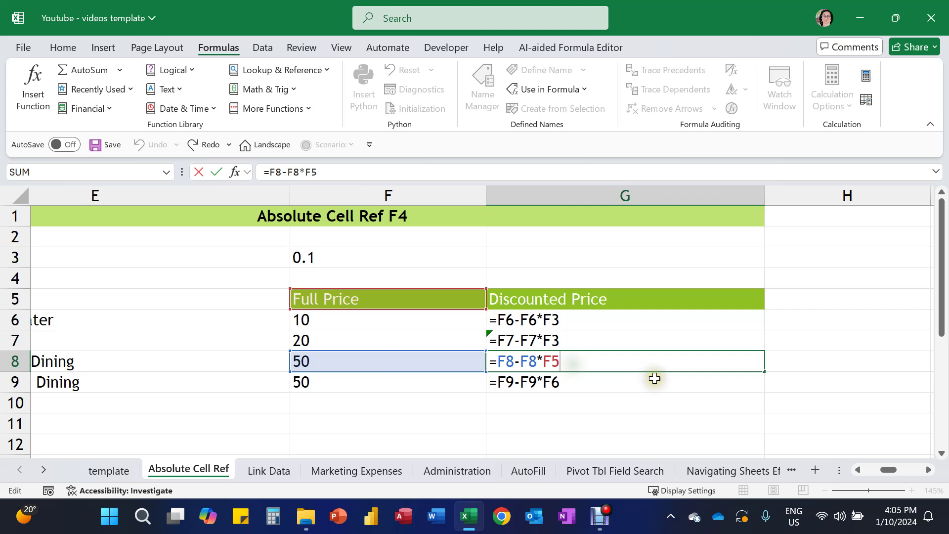
pyautogui.press('BackSpace')
pyautogui.write('3')
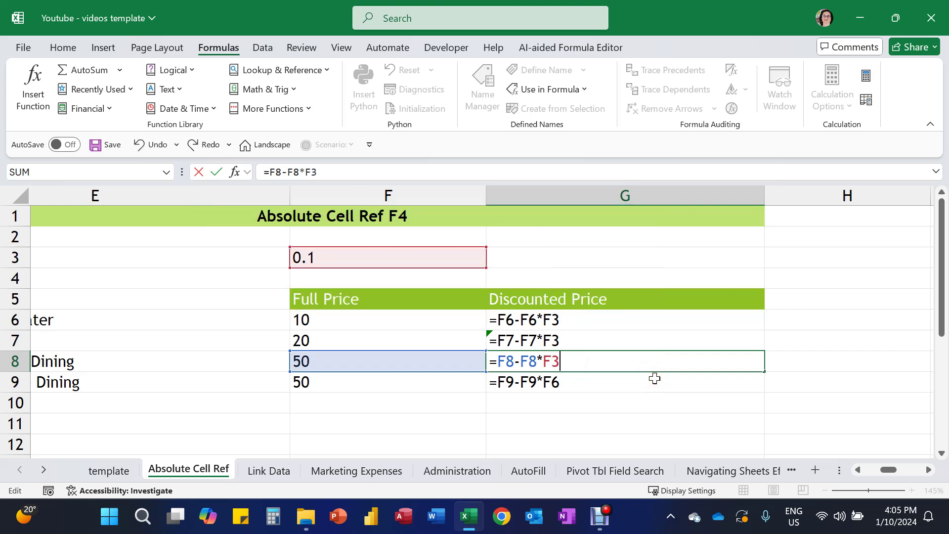
pyautogui.press('Return')
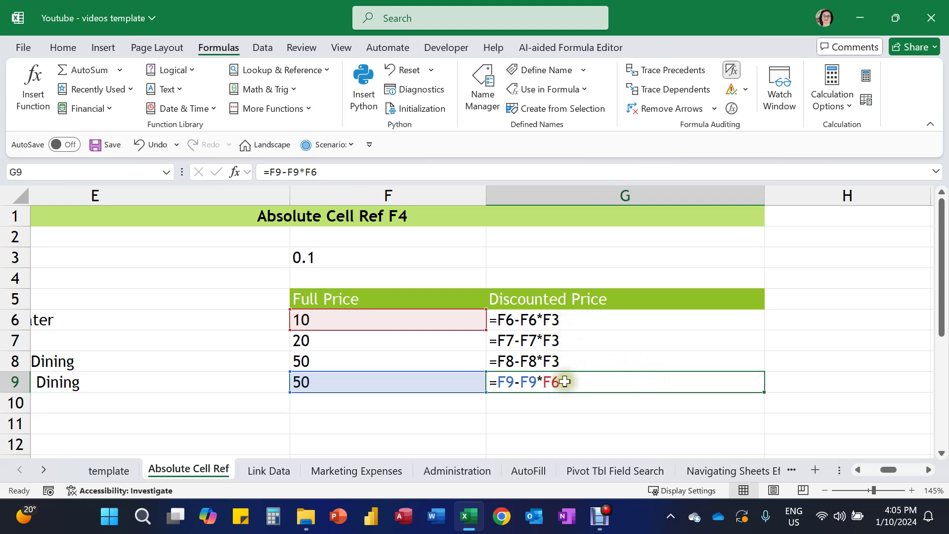
# Refill G6 down, then change its discount reference to F$3 and refill to G9.
pyautogui.click(585, 322)
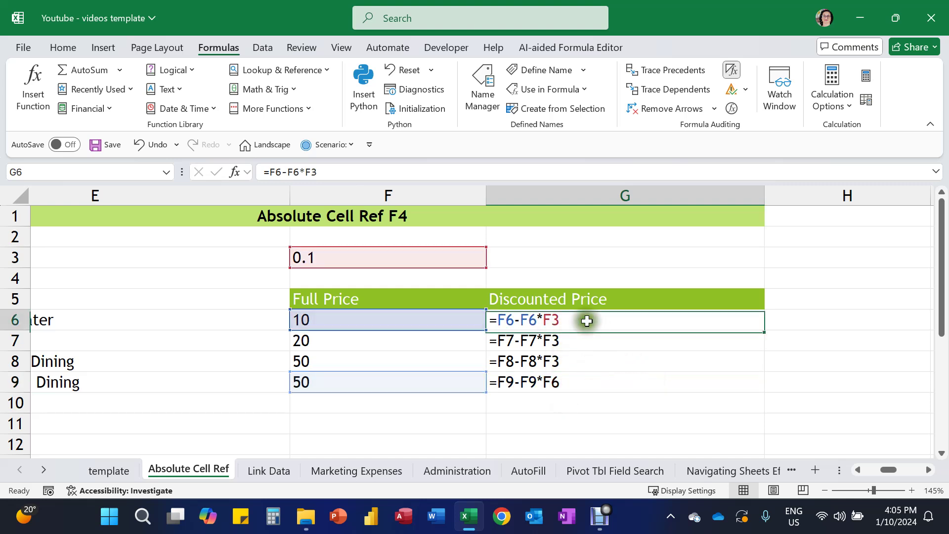
pyautogui.doubleClick(761, 329)
pyautogui.click(607, 319)
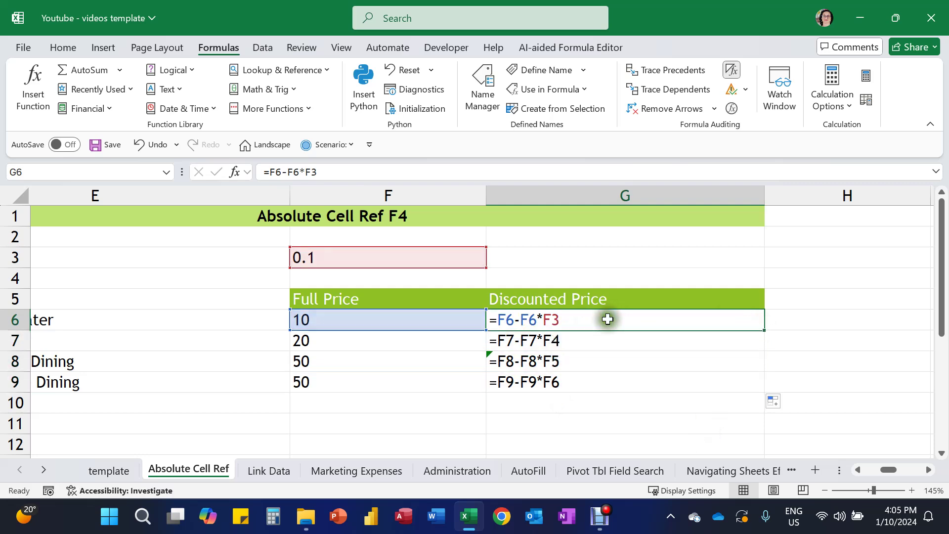
pyautogui.doubleClick(607, 319)
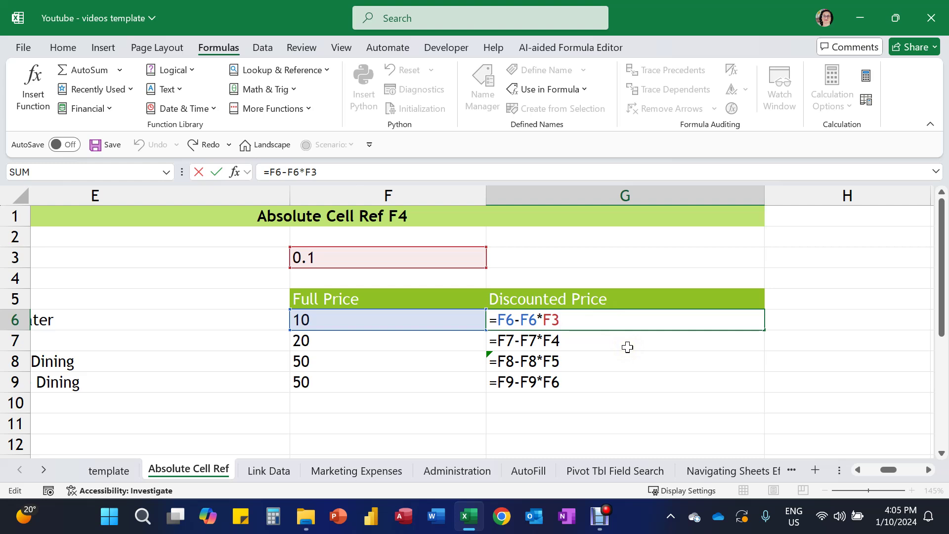
pyautogui.press('F4')
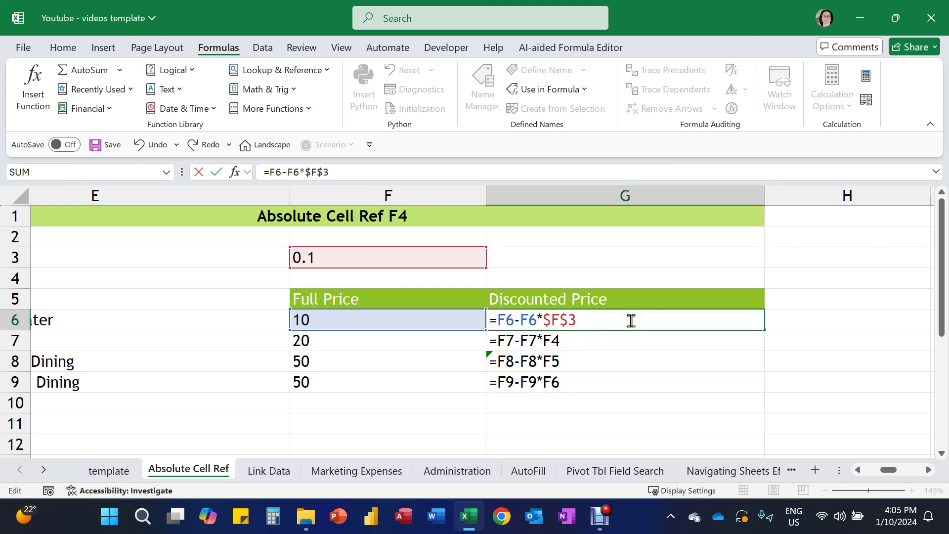
pyautogui.click(552, 320)
pyautogui.press('F4')
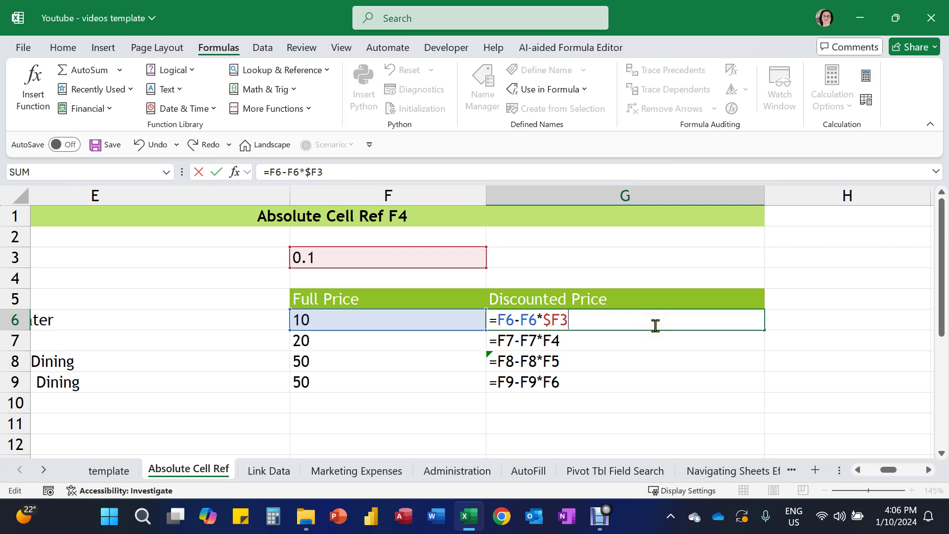
pyautogui.press('F4')
pyautogui.press('F4')
pyautogui.press('F4')
pyautogui.hotkey('ctrl', 'Return')
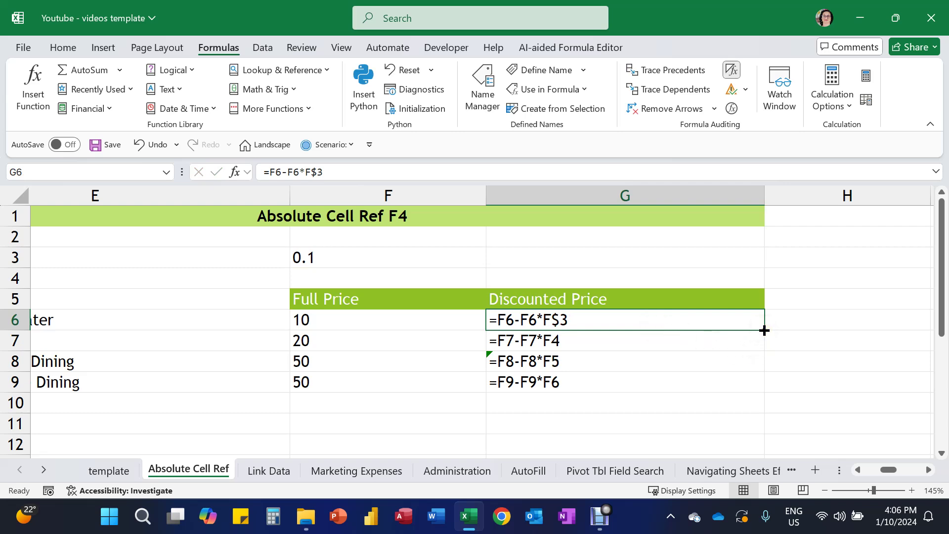
pyautogui.doubleClick(764, 331)
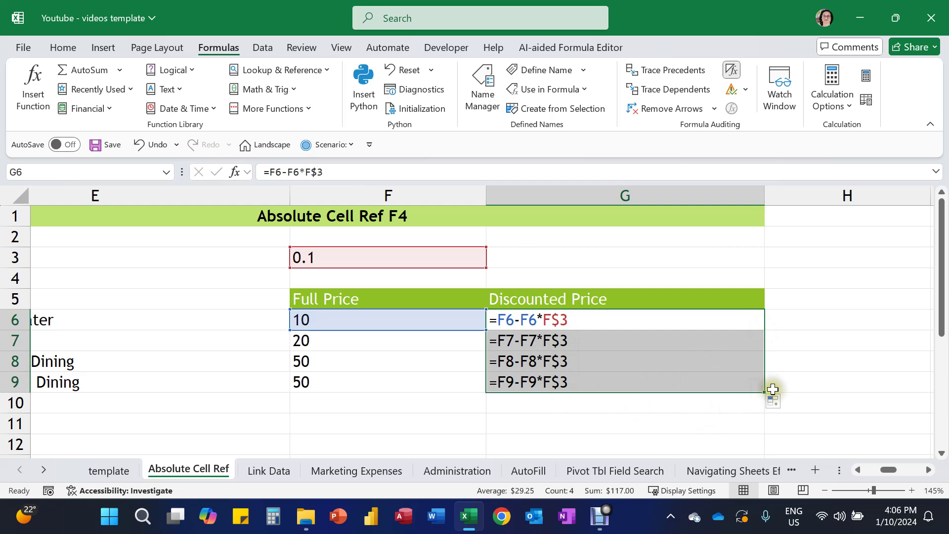
# Inspect G7, toggle Show Formulas off and back on from K3, and scroll to the demo grid.
pyautogui.click(594, 345)
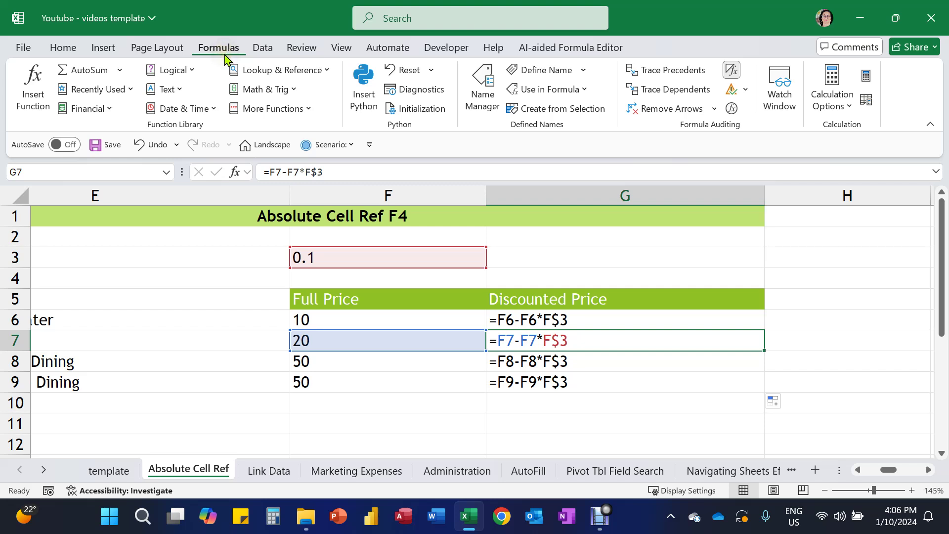
pyautogui.click(732, 71)
pyautogui.click(662, 255)
pyautogui.click(730, 74)
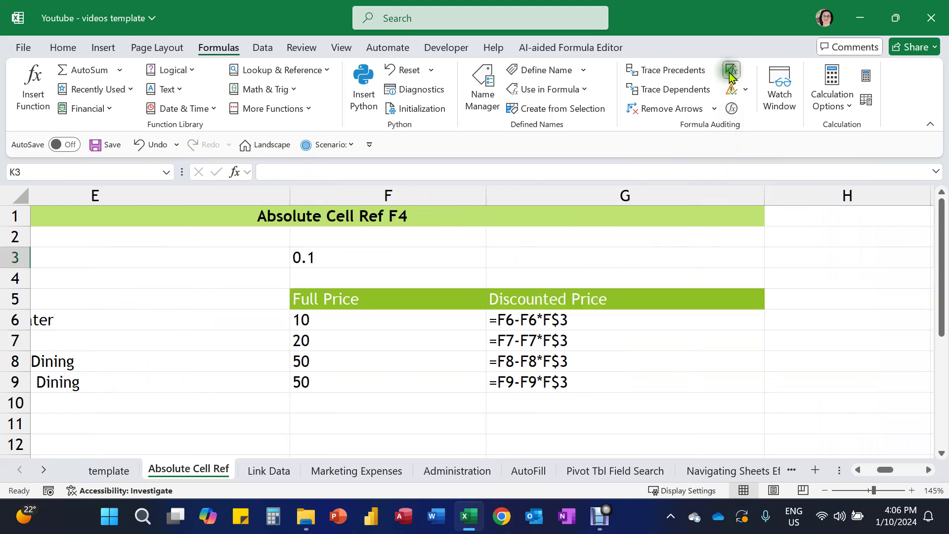
pyautogui.click(929, 470)
pyautogui.click(928, 470)
pyautogui.click(928, 470)
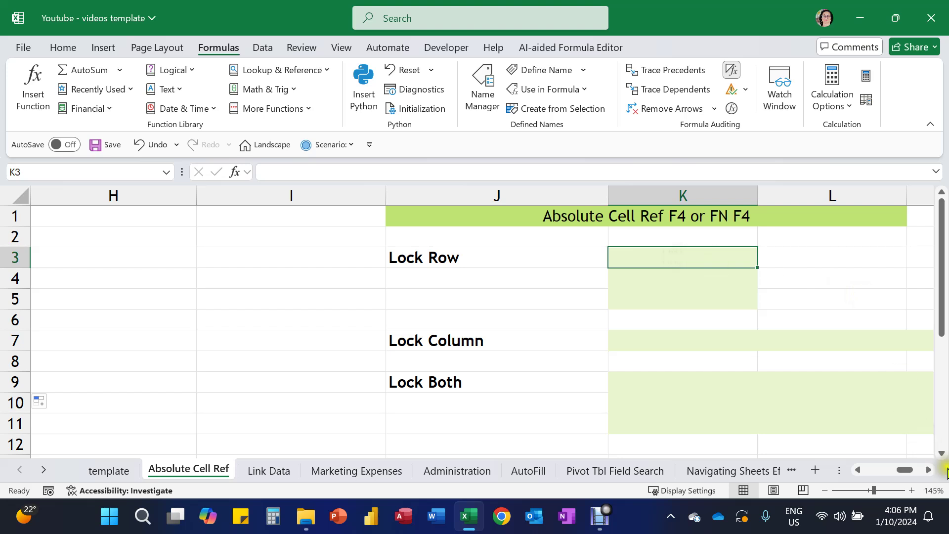
# Enter =N1 in K3 and copy it down to K5.
pyautogui.click(927, 470)
pyautogui.click(927, 470)
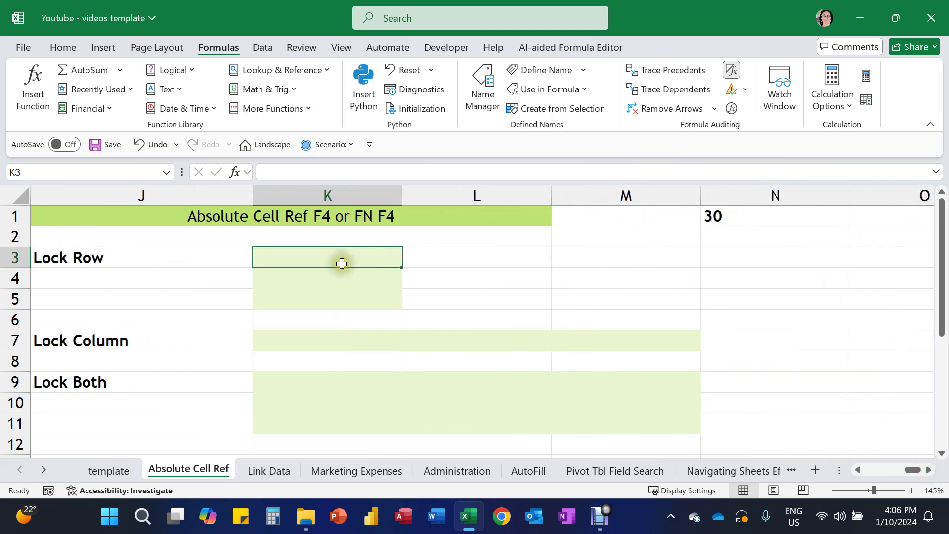
pyautogui.write('=')
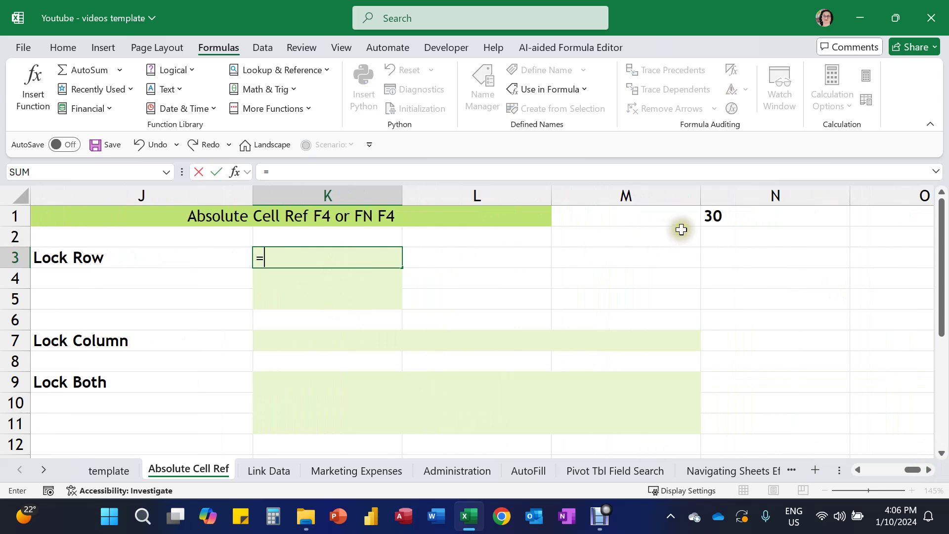
pyautogui.click(752, 217)
pyautogui.press('Return')
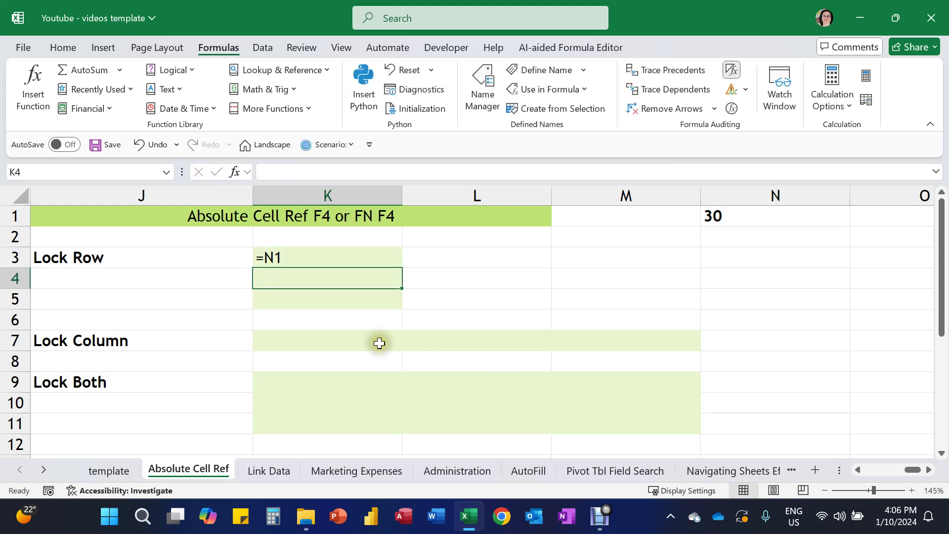
pyautogui.click(362, 253)
pyautogui.moveTo(404, 270); pyautogui.dragTo(394, 301)
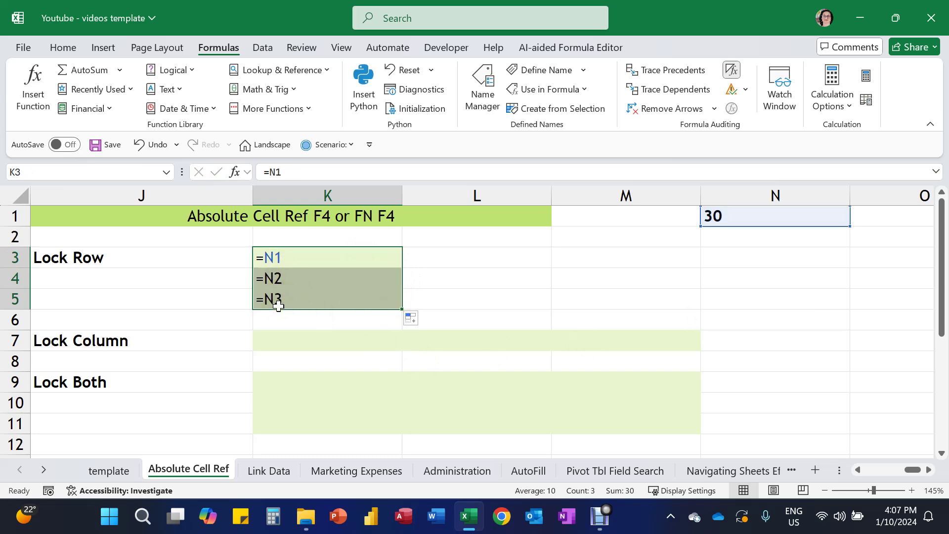
# Check the copy shifted to N2, then change K3 to =N$1 and refill down to K5.
pyautogui.click(276, 278)
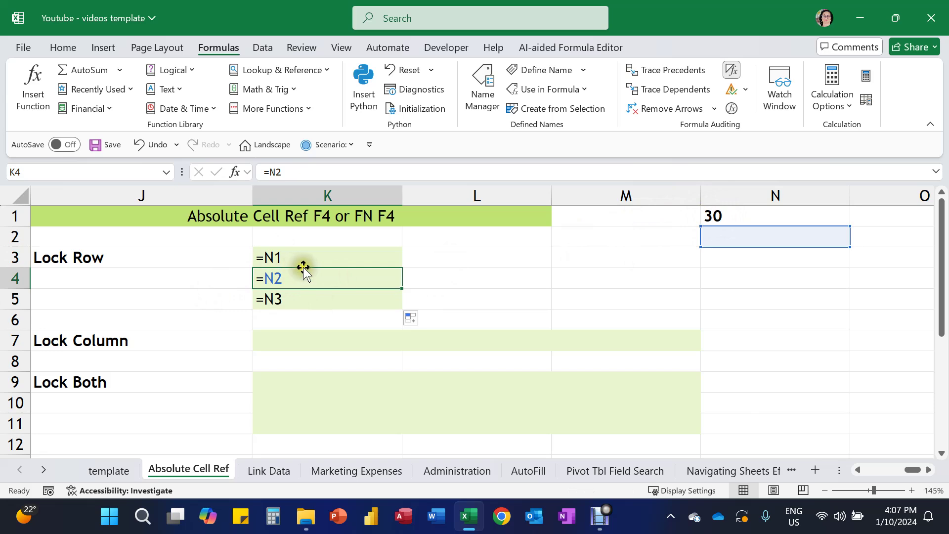
pyautogui.click(323, 263)
pyautogui.doubleClick(325, 262)
pyautogui.press('F4')
pyautogui.press('F4')
pyautogui.hotkey('ctrl', 'Return')
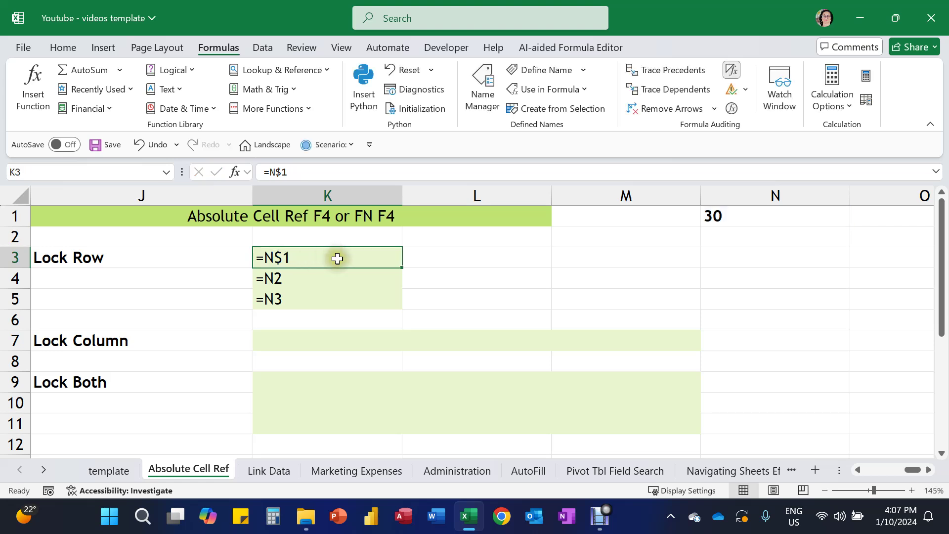
pyautogui.moveTo(402, 267); pyautogui.dragTo(397, 303)
# Enter =N1 in K7 and copy it across to M7.
pyautogui.click(336, 335)
pyautogui.write('=')
pyautogui.click(730, 219)
pyautogui.press('Return')
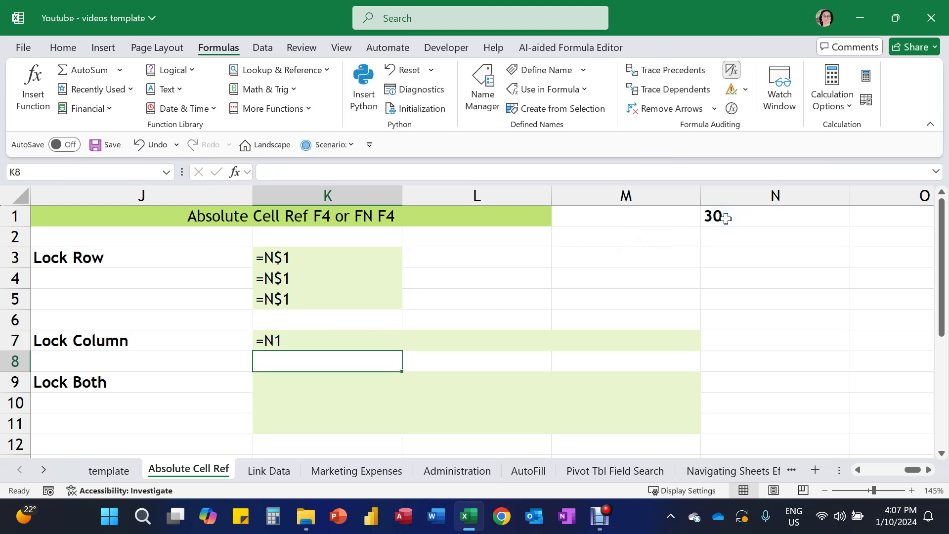
pyautogui.click(343, 339)
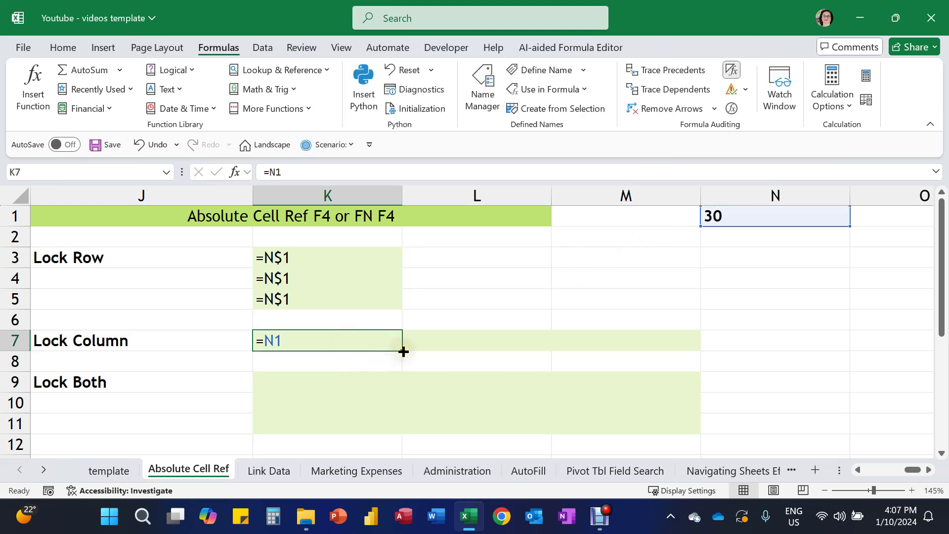
pyautogui.moveTo(403, 351); pyautogui.dragTo(649, 352)
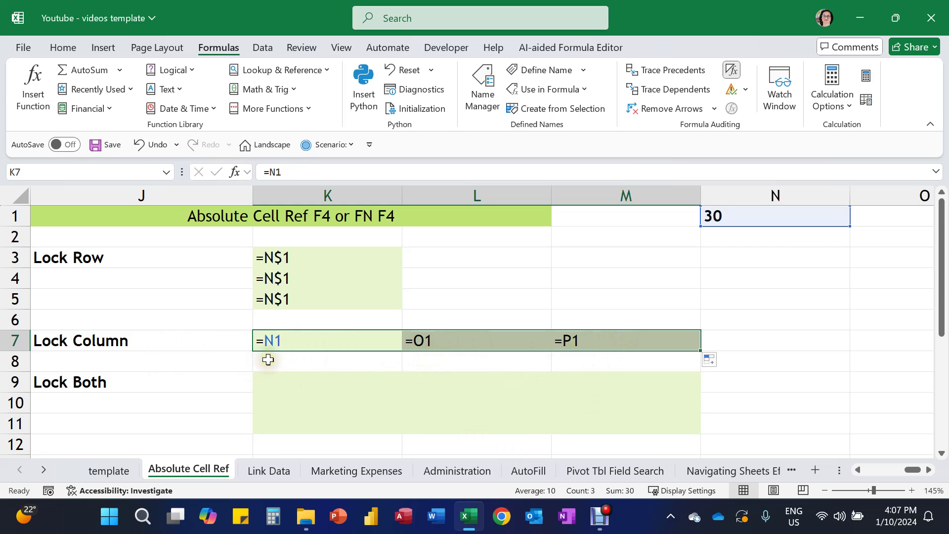
# Check the copy shifted to O1, then change K7 to =$N1 and refill across to M7.
pyautogui.click(462, 337)
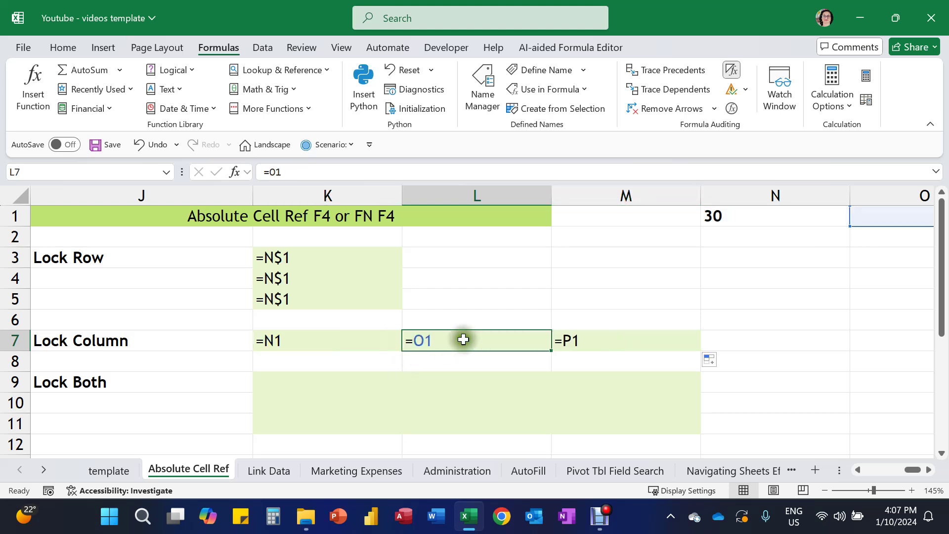
pyautogui.click(339, 342)
pyautogui.doubleClick(311, 341)
pyautogui.press('F4')
pyautogui.press('F4')
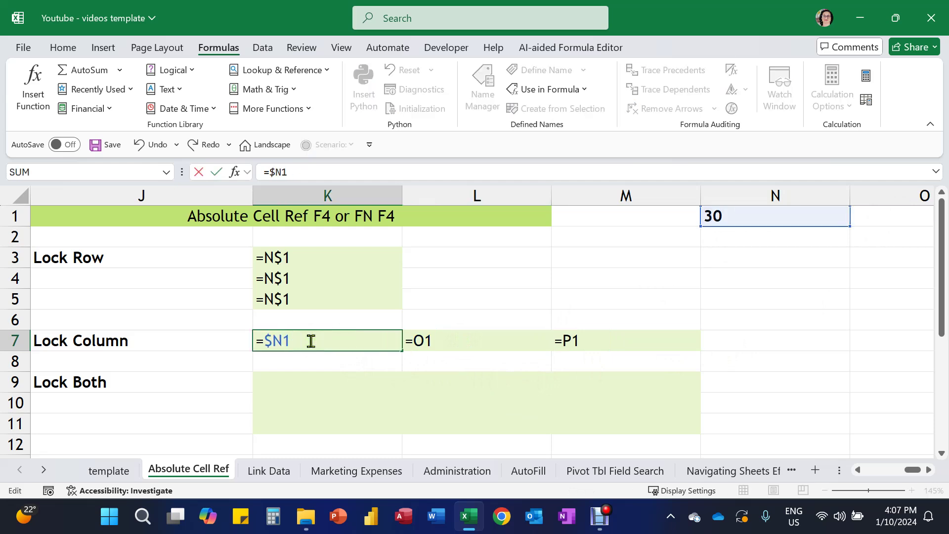
pyautogui.hotkey('ctrl', 'Return')
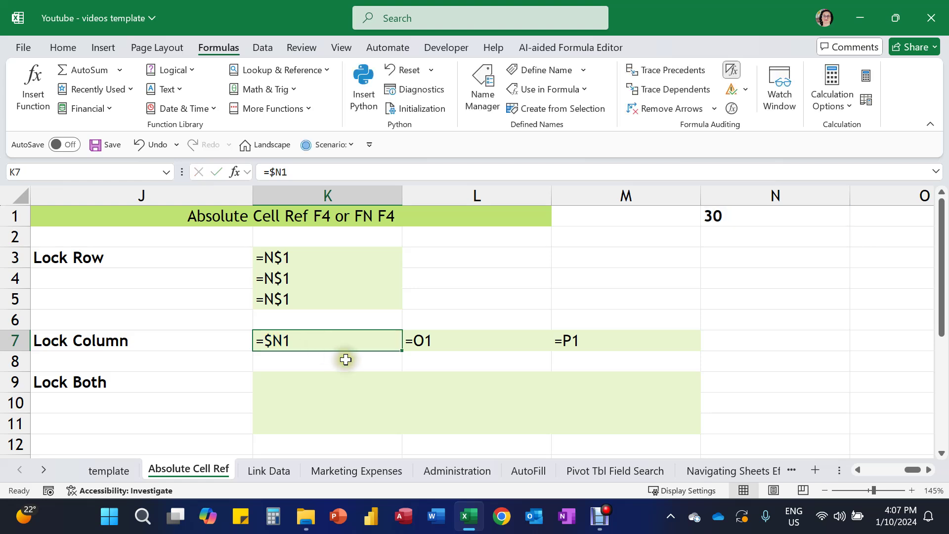
pyautogui.moveTo(401, 352); pyautogui.dragTo(702, 352)
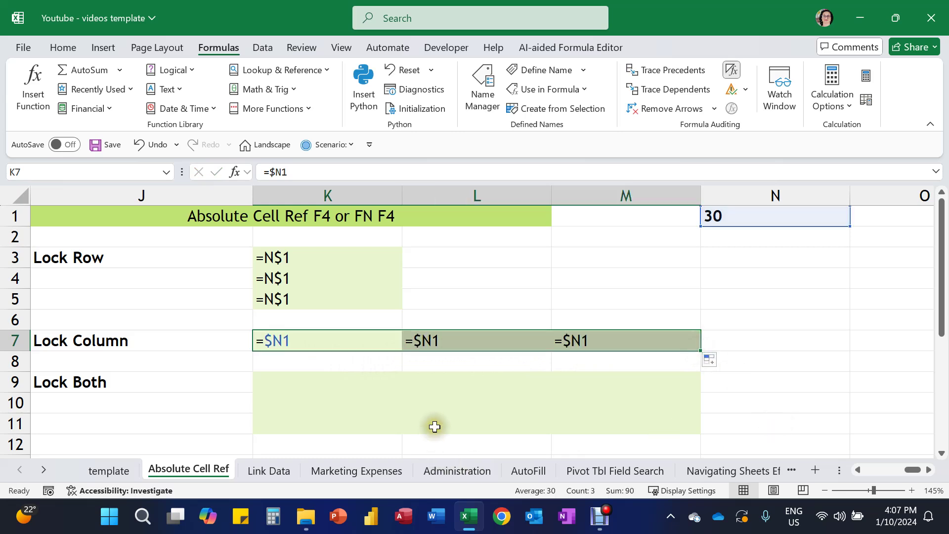
# Enter =N1 in K9, copy it into the block, and inspect L10's shifted reference.
pyautogui.click(323, 381)
pyautogui.write('=')
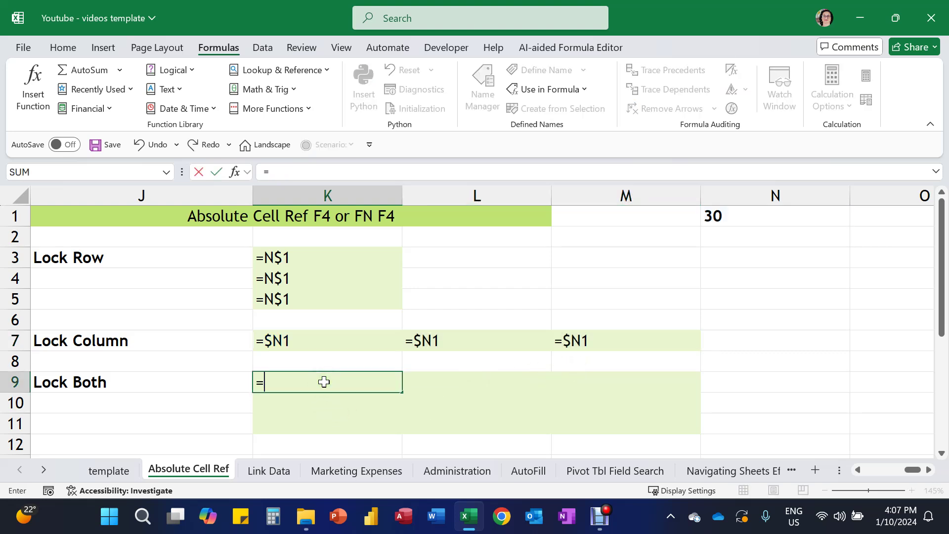
pyautogui.click(758, 214)
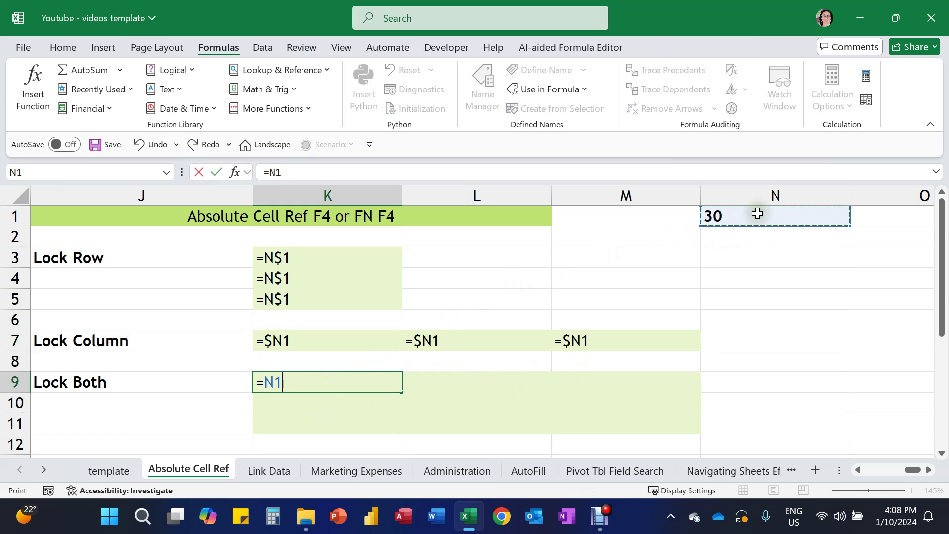
pyautogui.press('Return')
pyautogui.doubleClick(345, 380)
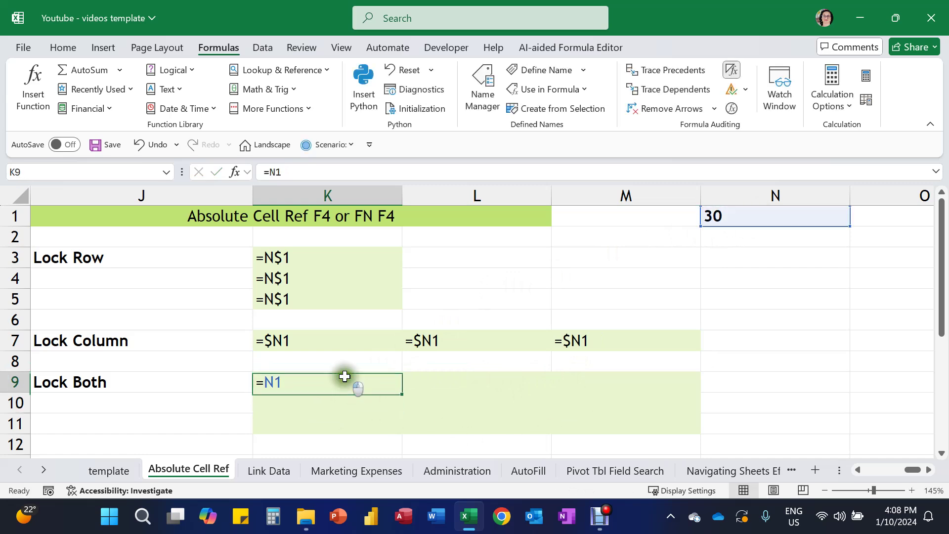
pyautogui.moveTo(403, 393); pyautogui.dragTo(697, 431)
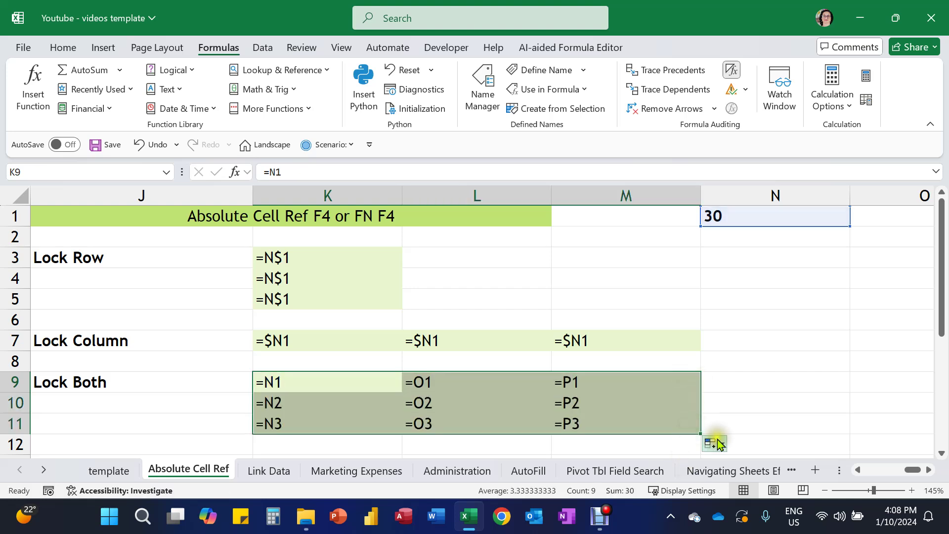
pyautogui.doubleClick(445, 401)
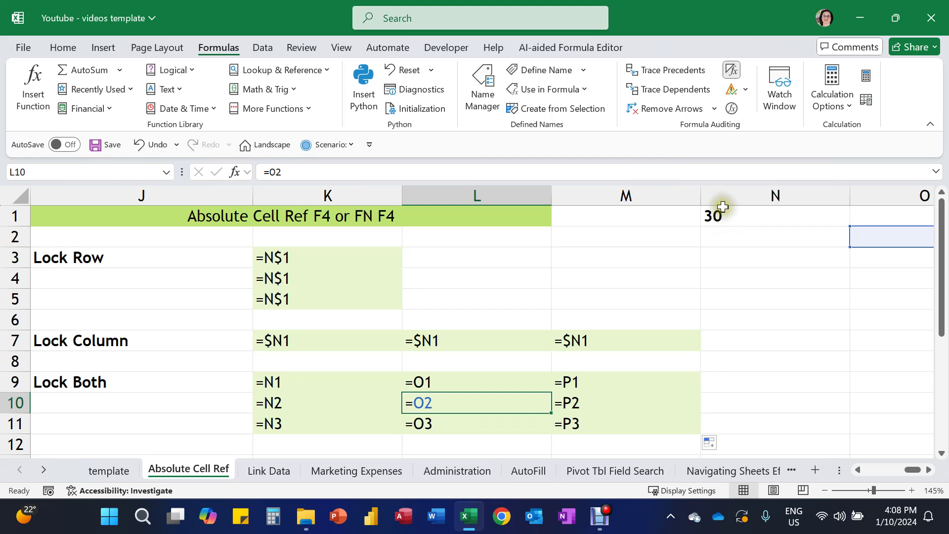
# Change K9 to =$N$1 and fill it across to M9 and down to row 11.
pyautogui.click(311, 384)
pyautogui.doubleClick(316, 383)
pyautogui.press('F4')
pyautogui.hotkey('ctrl', 'Return')
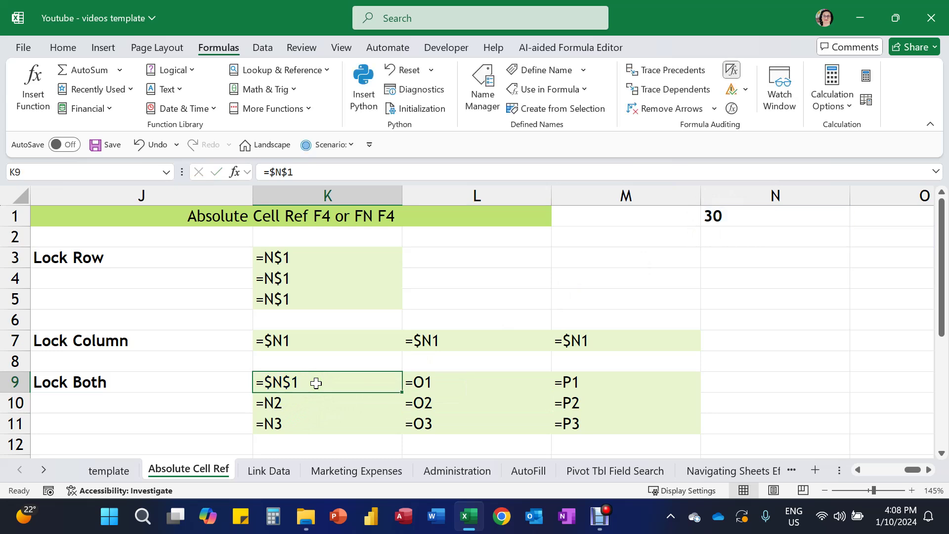
pyautogui.moveTo(402, 391); pyautogui.dragTo(698, 394)
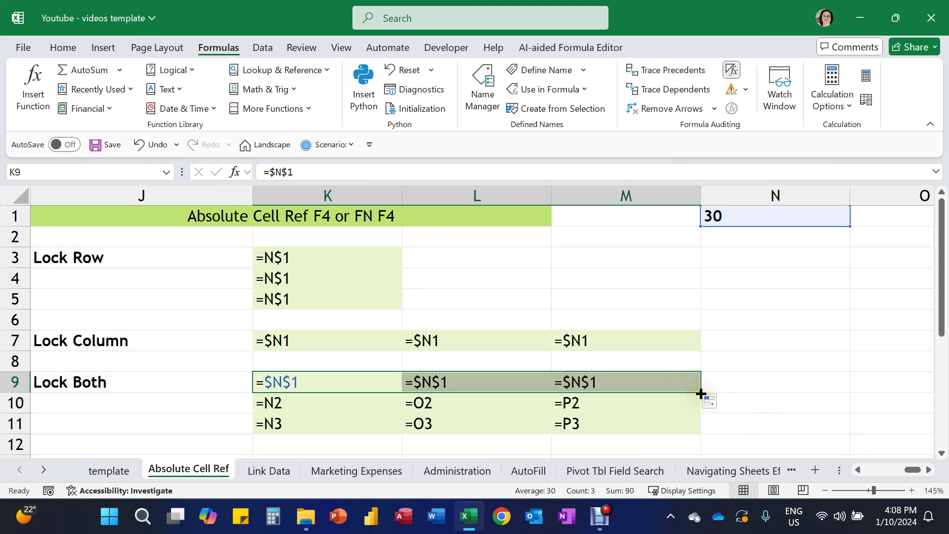
pyautogui.moveTo(701, 393); pyautogui.dragTo(691, 432)
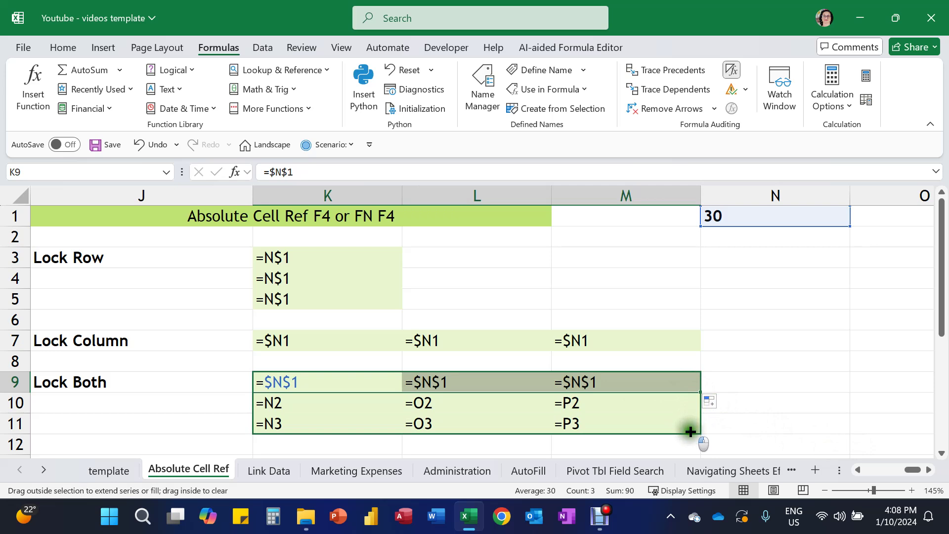
pyautogui.moveTo(690, 431); pyautogui.dragTo(690, 431)
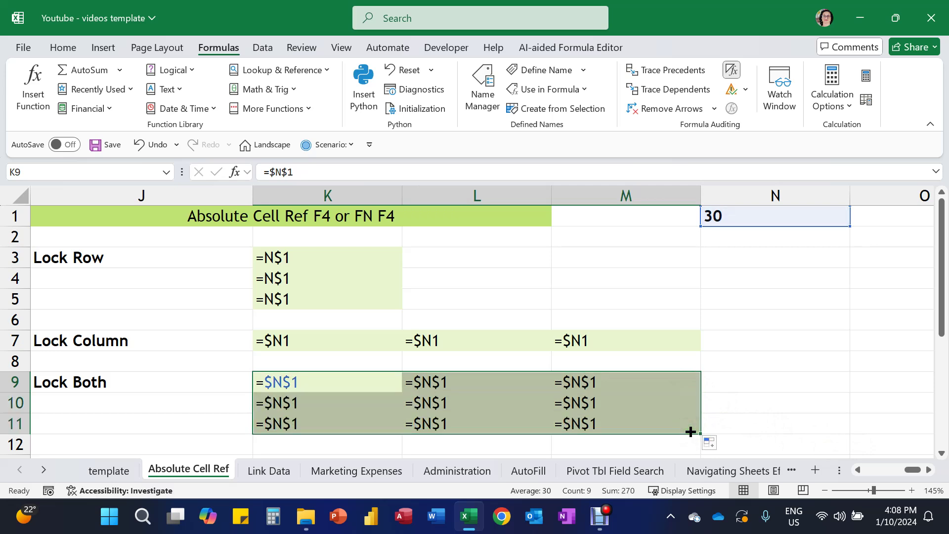
pyautogui.click(900, 411)
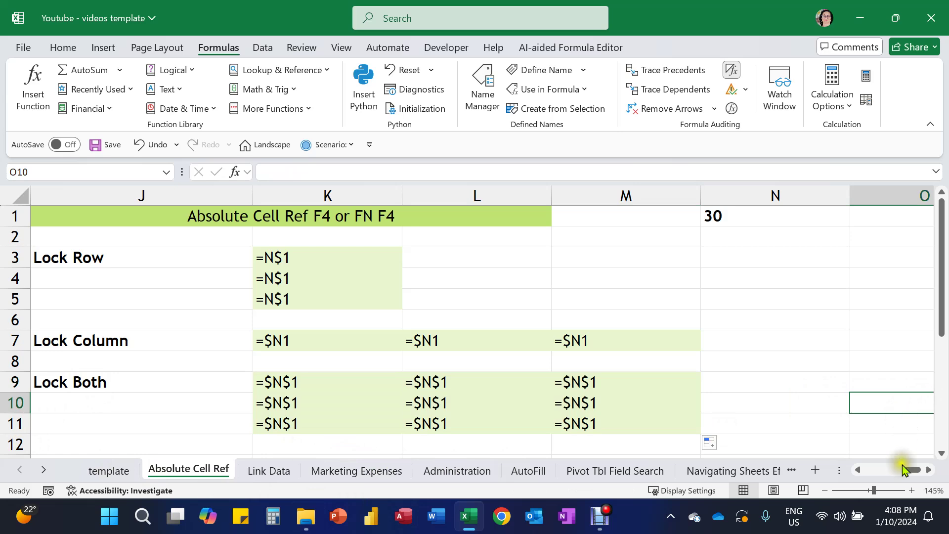
pyautogui.click(127, 428)
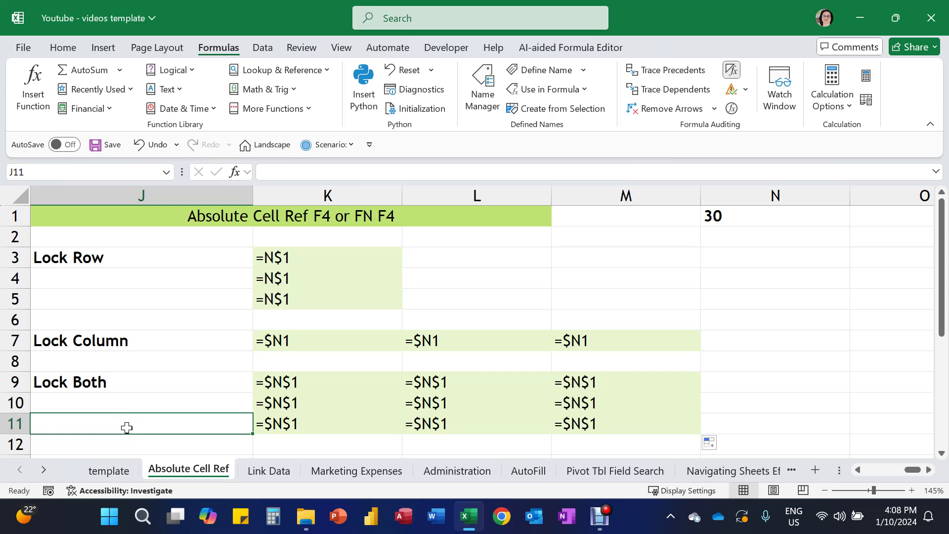